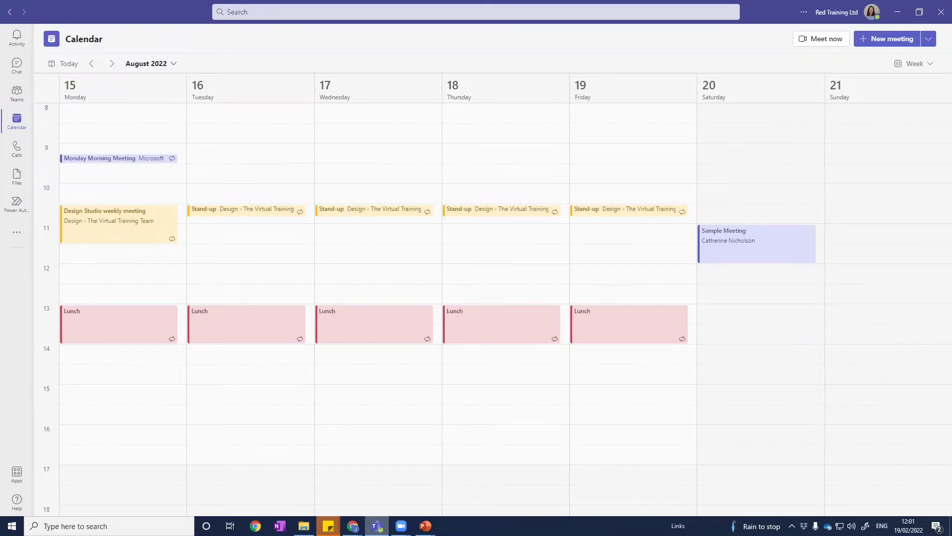
# Step: Open the Sample Meeting on Saturday 20 August from the Calendar to view its details
pyautogui.doubleClick(743, 254)
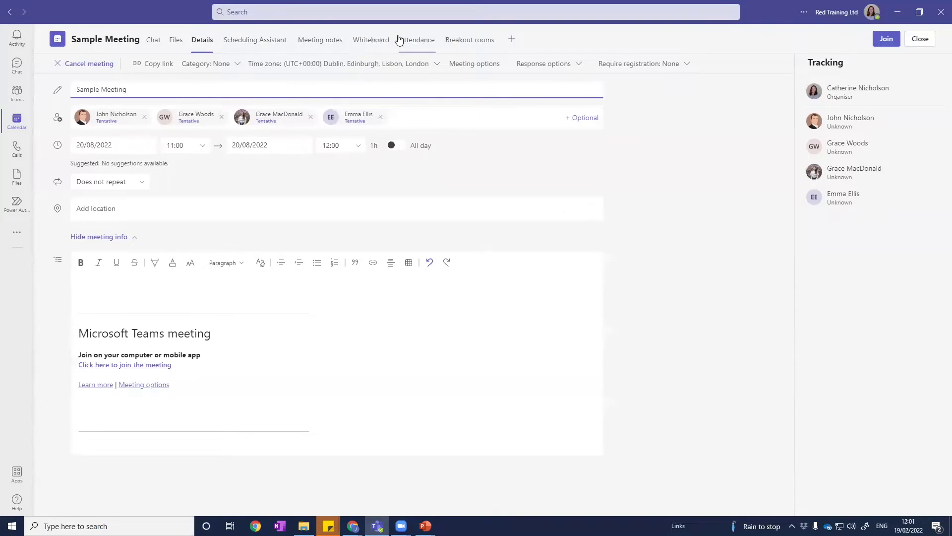
# Step: Add the Forms app to the Sample Meeting as a Polls tab and save it
pyautogui.click(512, 42)
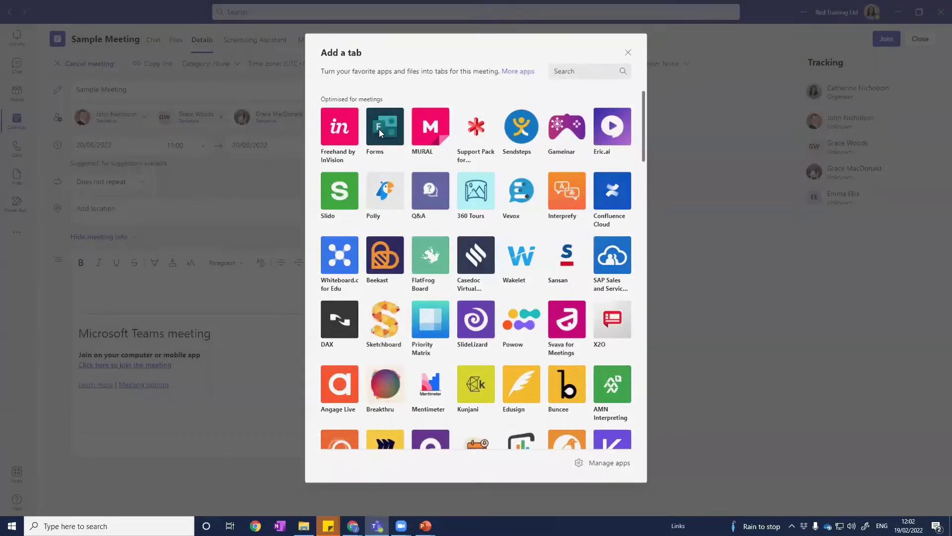
pyautogui.click(378, 130)
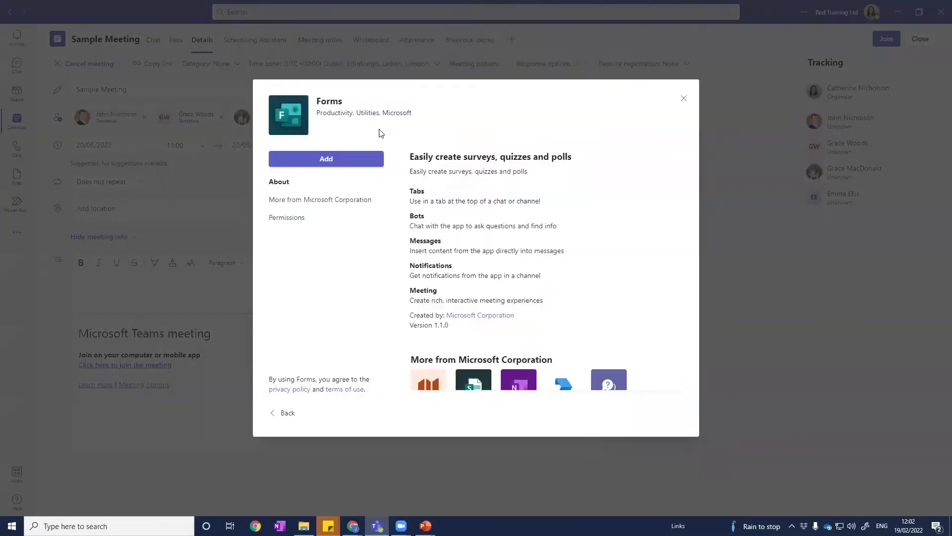
pyautogui.click(334, 161)
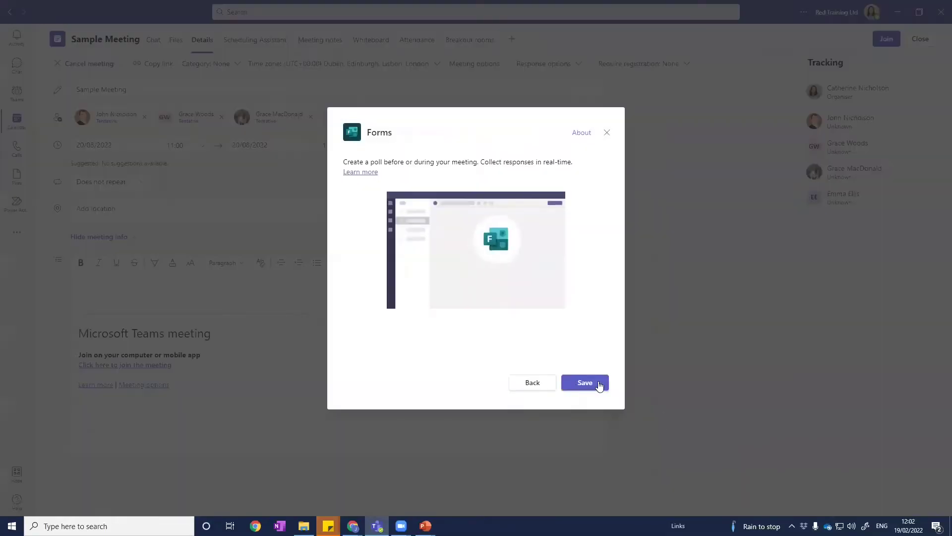
pyautogui.click(598, 385)
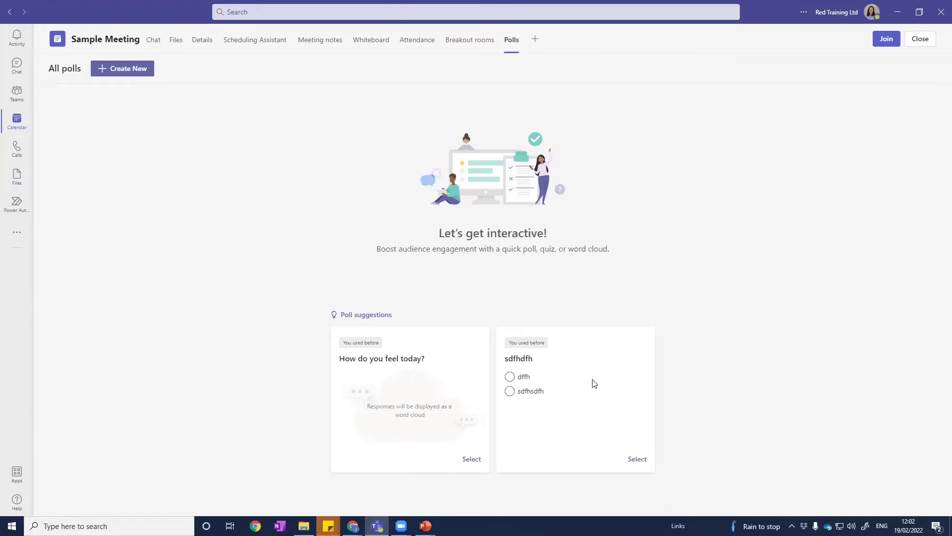
# Step: Create a multiple choice poll 'Fave colour?' with four options and save it as a draft
pyautogui.click(123, 74)
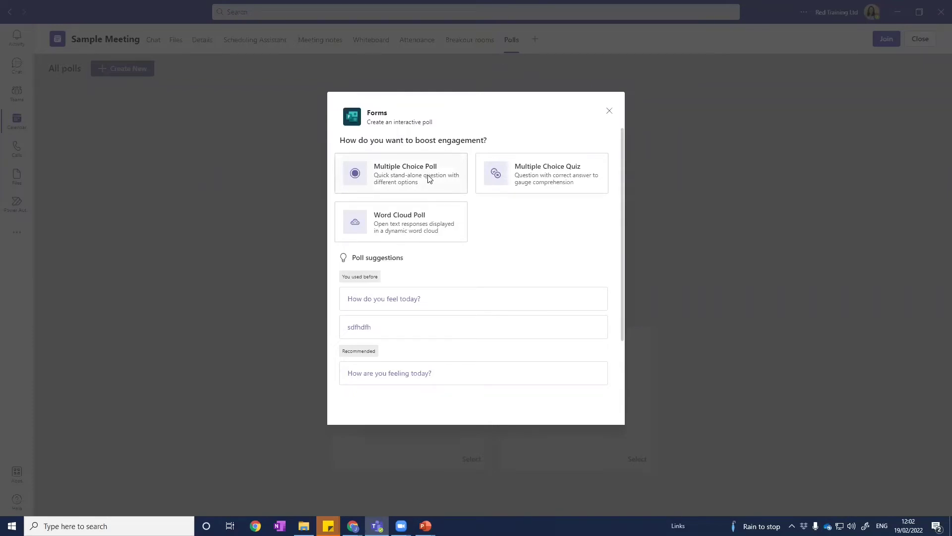
pyautogui.click(430, 179)
pyautogui.click(357, 232)
pyautogui.click(355, 252)
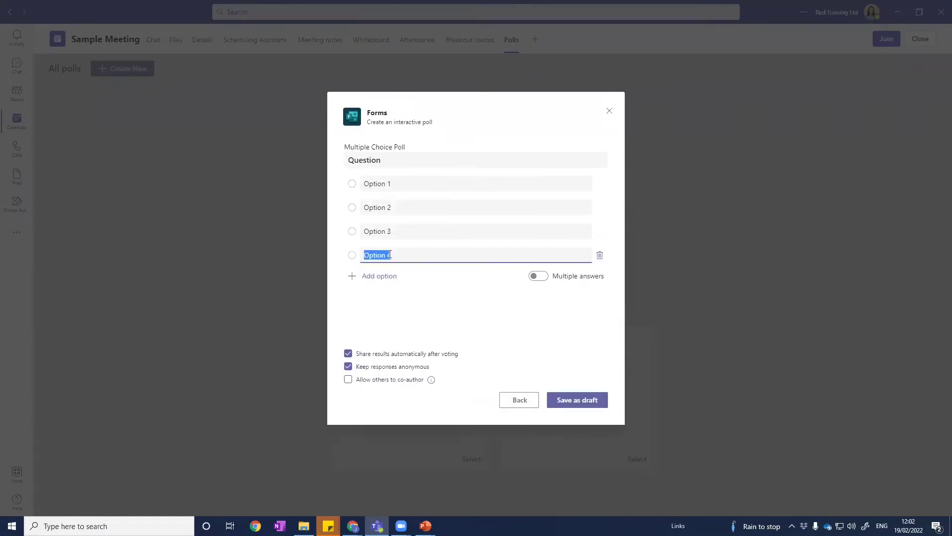
pyautogui.doubleClick(377, 161)
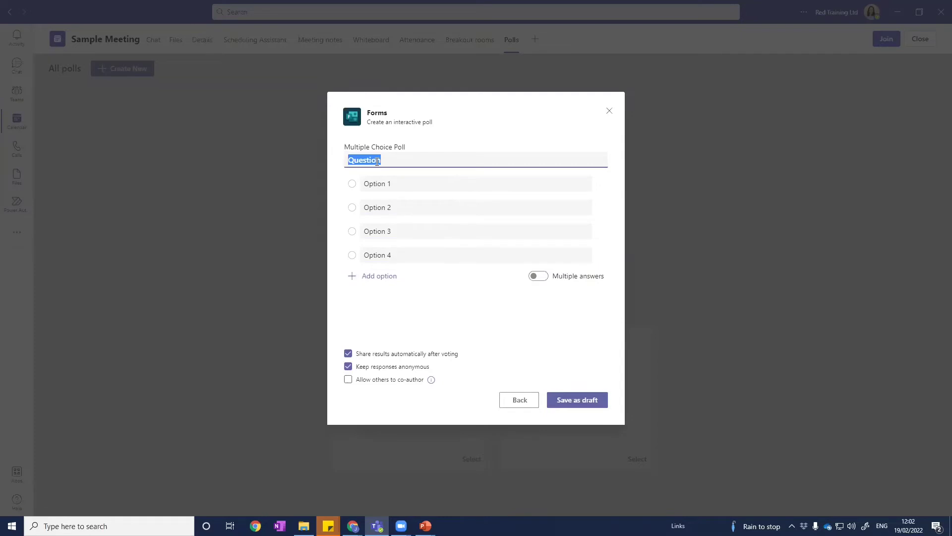
pyautogui.write('Fave colour?')
pyautogui.click(580, 402)
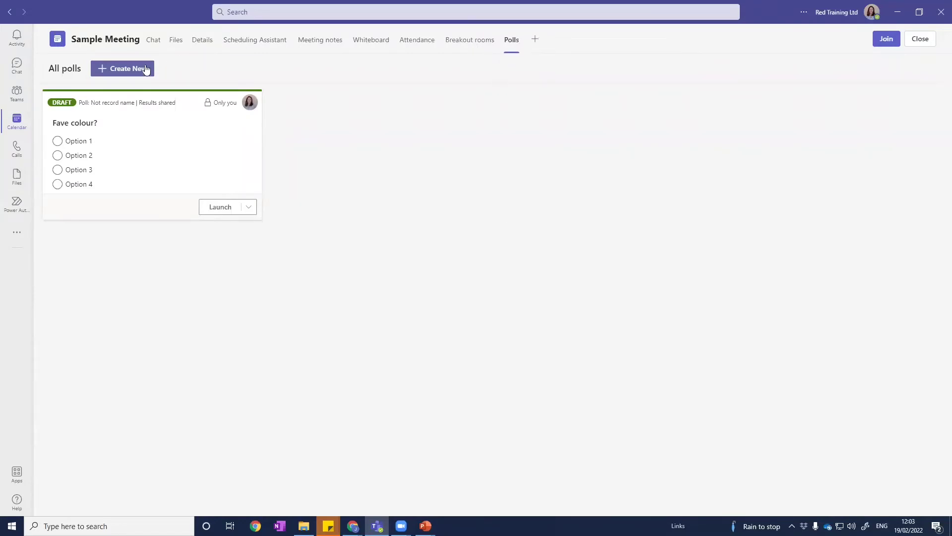
# Step: Draft a multiple choice quiz 'What is 1+1?' with answers 1, 2, 3, marking 2 as correct
pyautogui.click(128, 68)
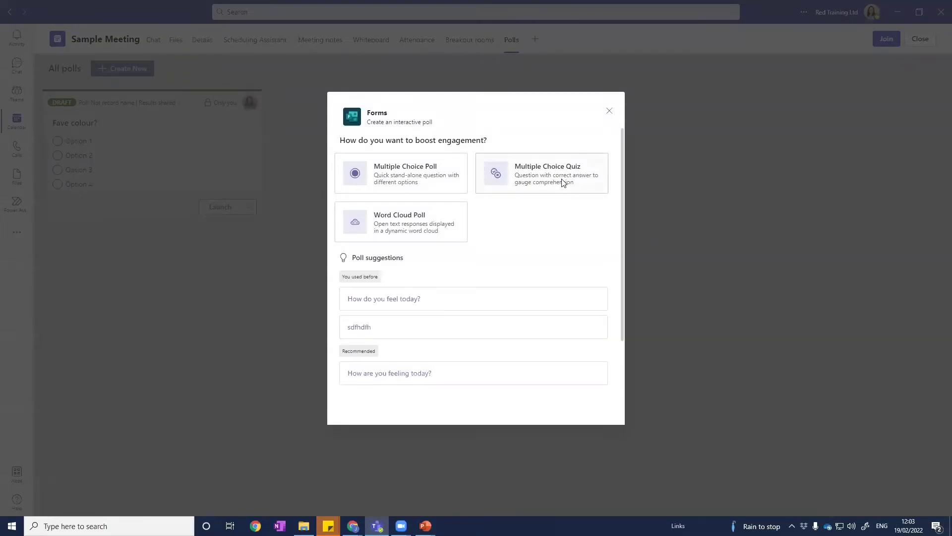
pyautogui.click(562, 182)
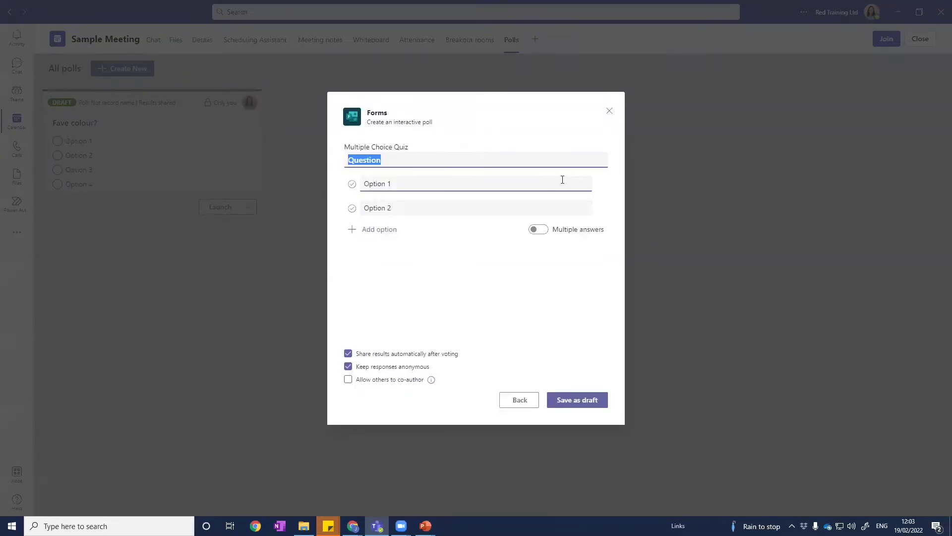
pyautogui.write('What i')
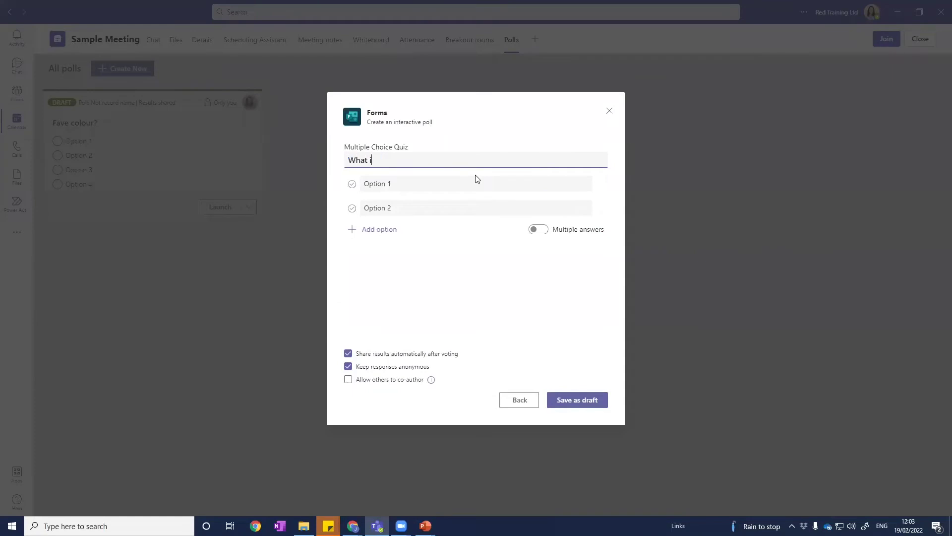
pyautogui.write('s 1+1?')
pyautogui.click(386, 183)
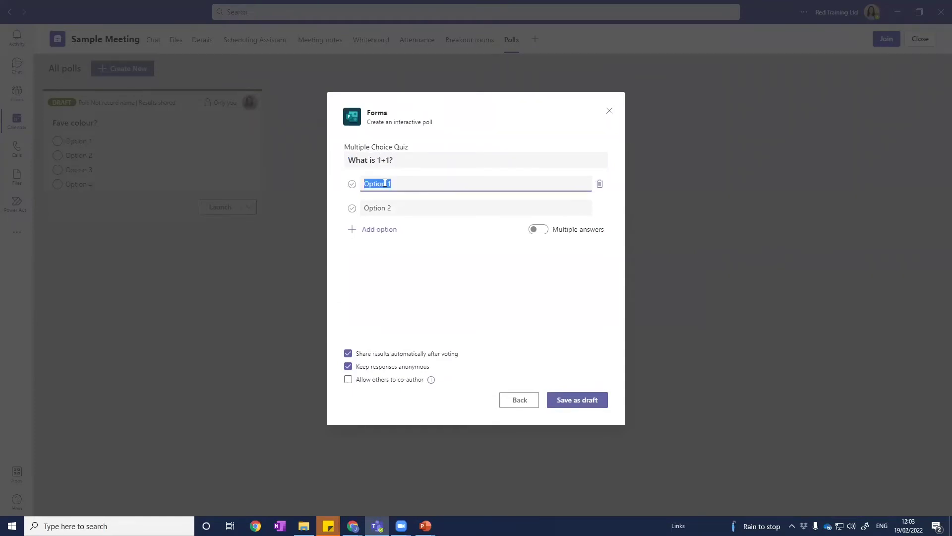
pyautogui.write('1')
pyautogui.click(392, 208)
pyautogui.write('2')
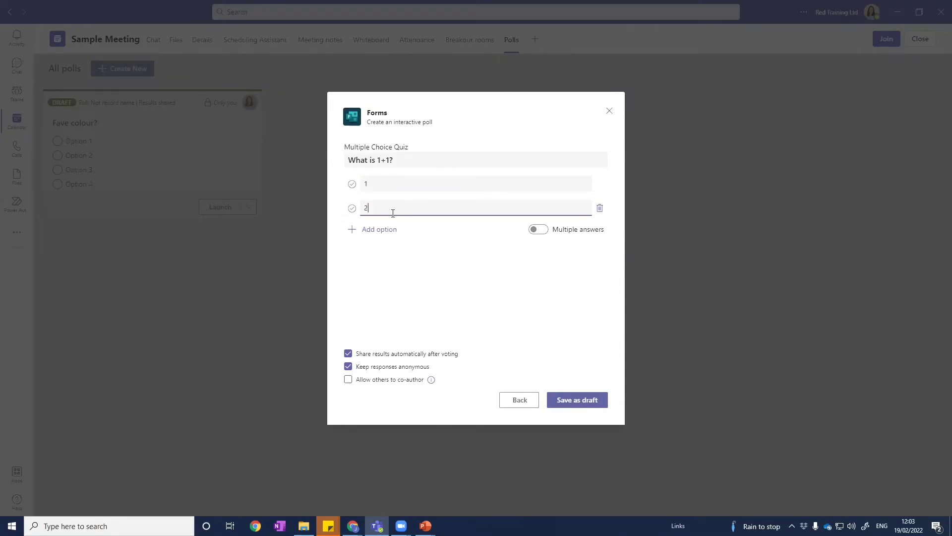
pyautogui.click(387, 230)
pyautogui.write('3')
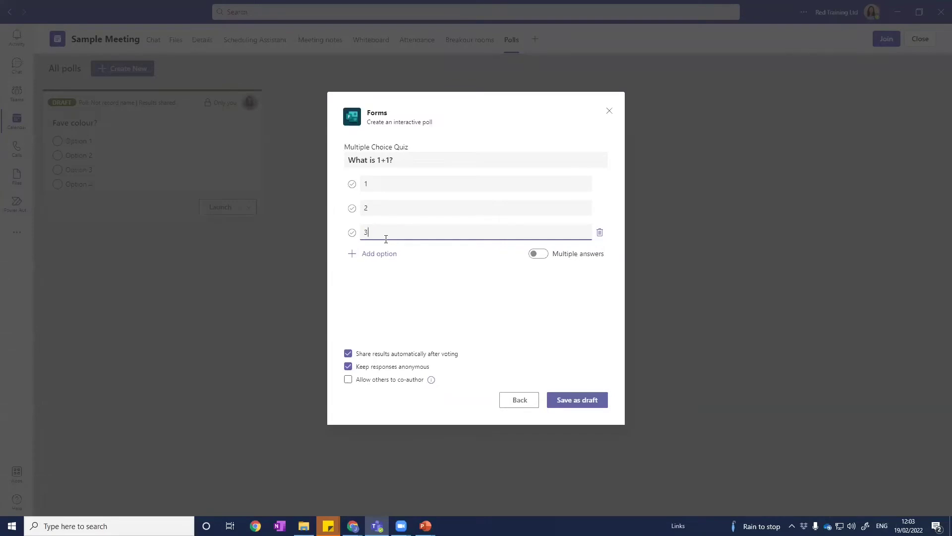
pyautogui.click(352, 209)
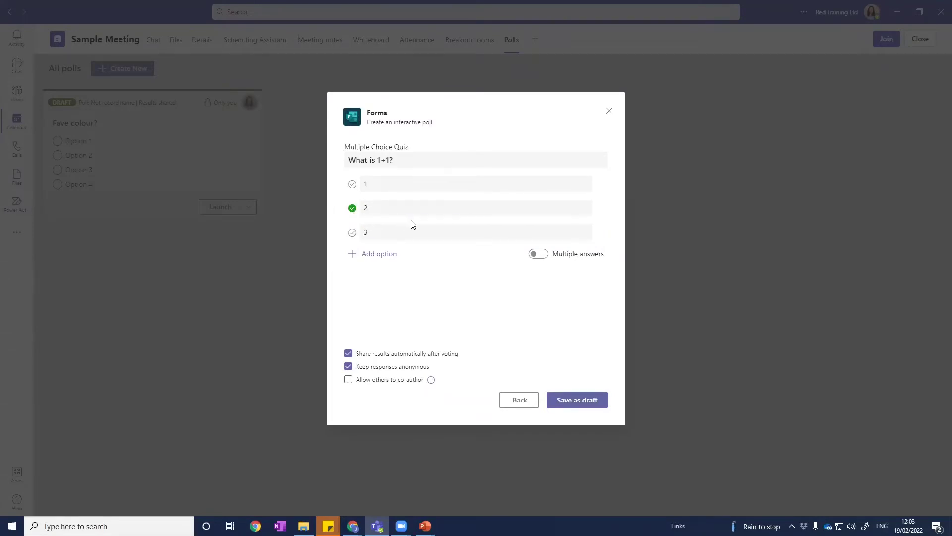
pyautogui.click(578, 401)
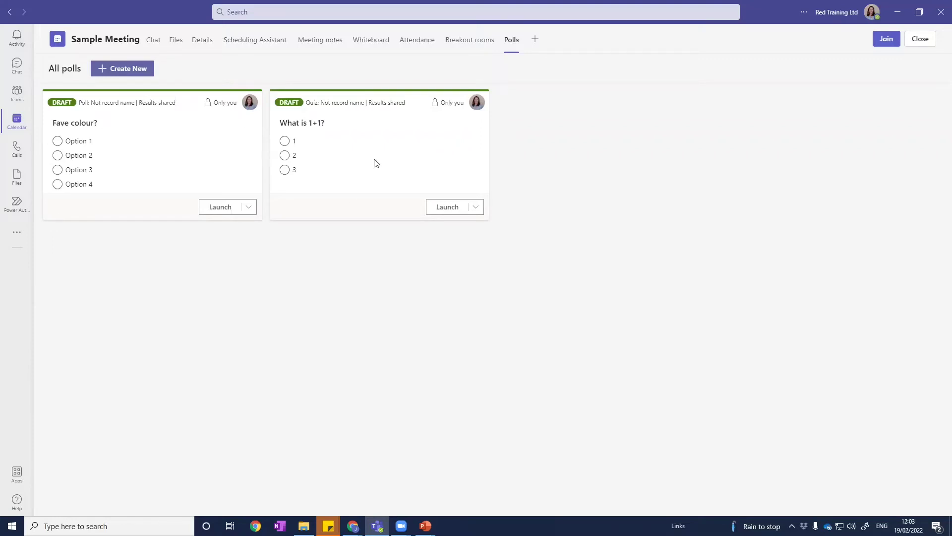
# Step: Create a word cloud poll 'How is your day?' and save it as a draft
pyautogui.click(120, 70)
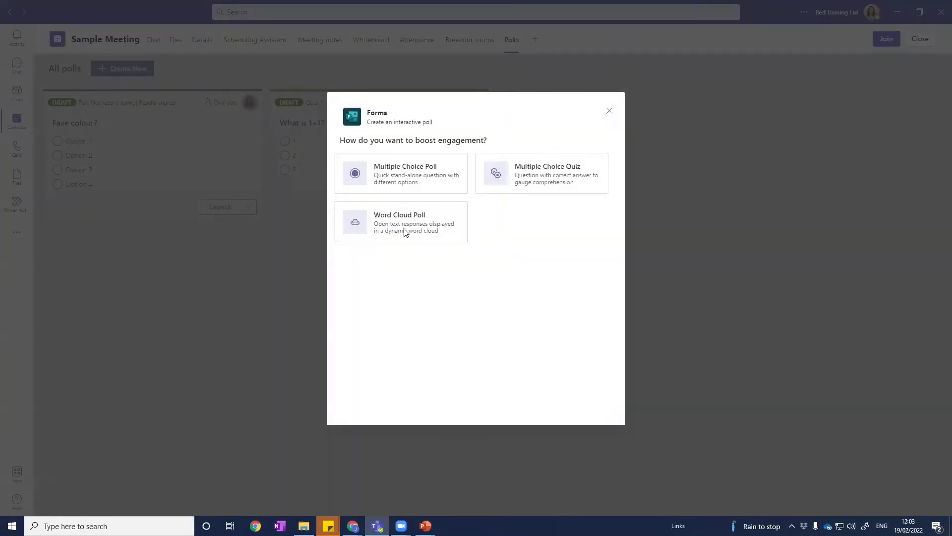
pyautogui.click(406, 231)
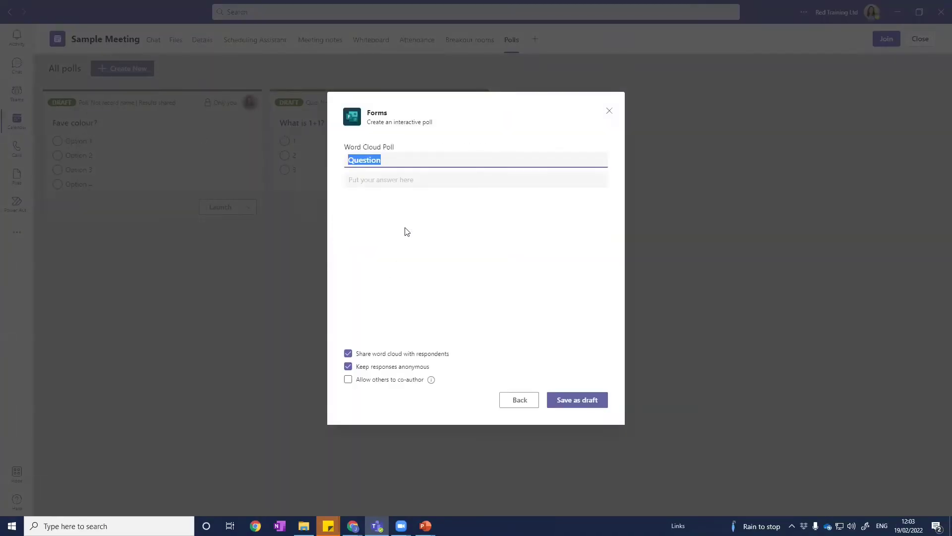
pyautogui.write('How is your day?')
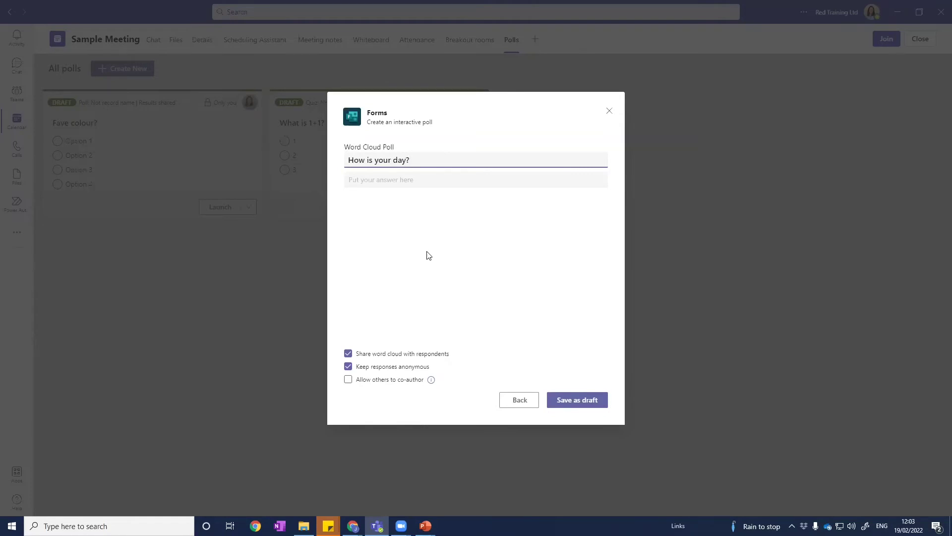
pyautogui.click(595, 401)
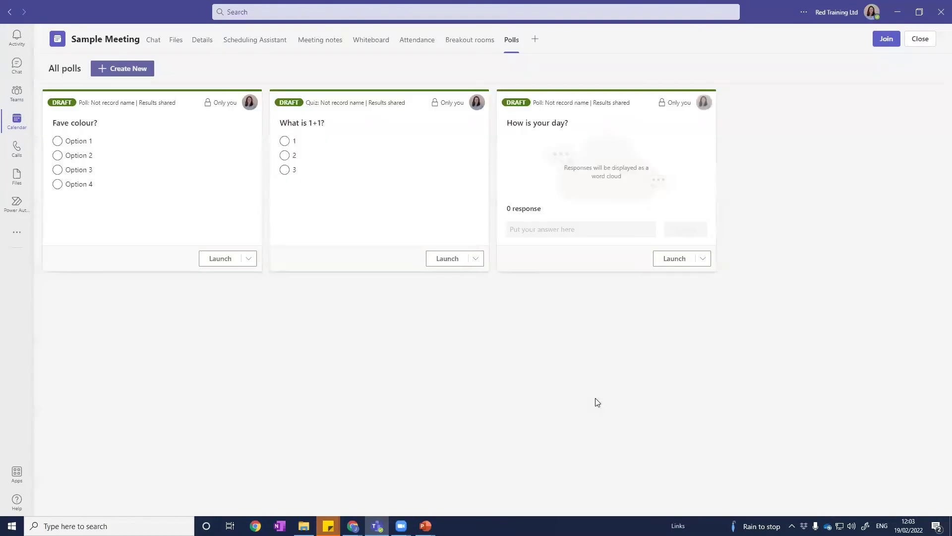
pyautogui.click(560, 229)
# Step: Join the Sample Meeting with computer audio and maximise the meeting window
pyautogui.click(887, 40)
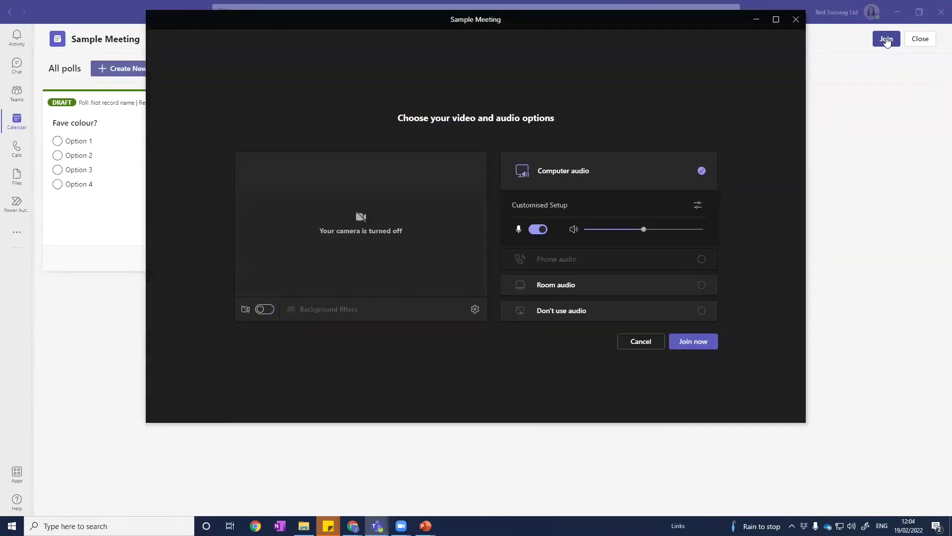
pyautogui.click(693, 341)
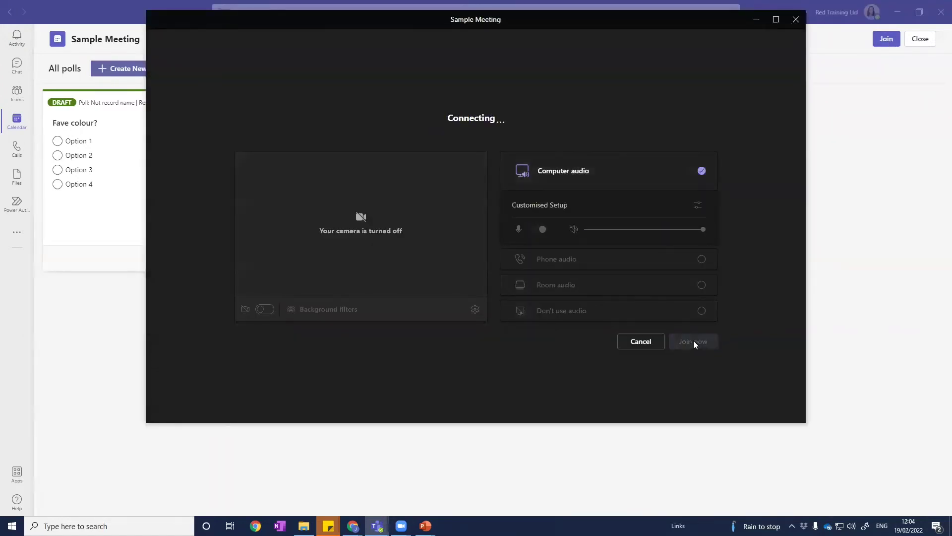
pyautogui.click(776, 20)
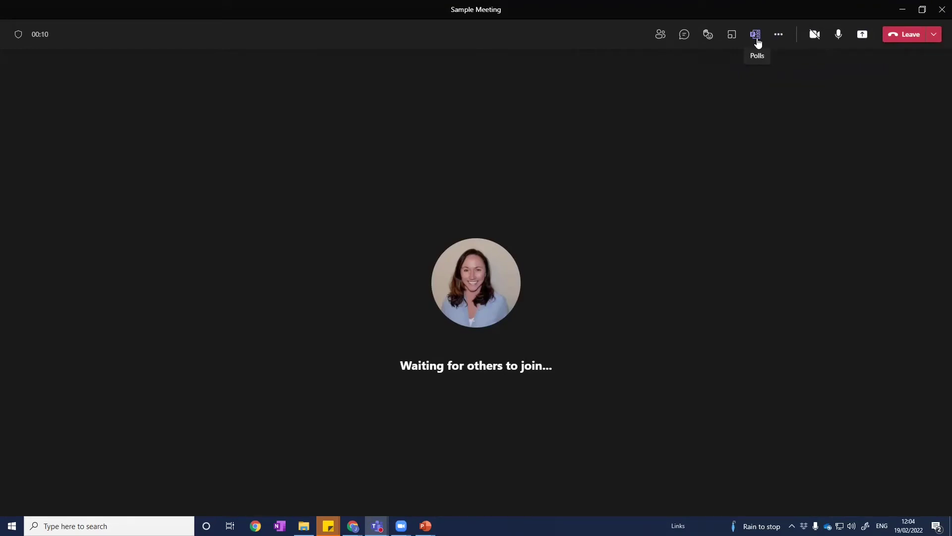
# Step: Launch the 'What is 1+1?' quiz live from the meeting's Polls panel
pyautogui.click(757, 42)
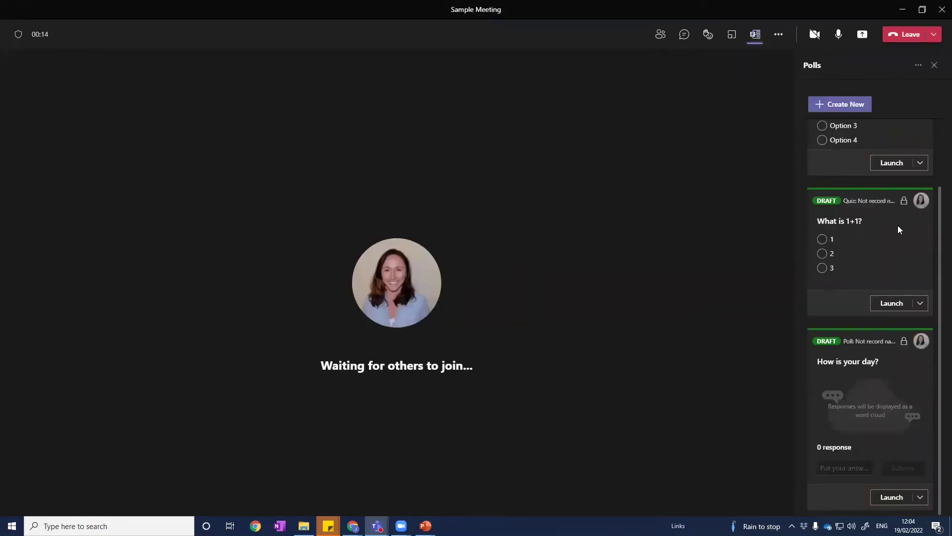
pyautogui.scroll(2, 901, 240)
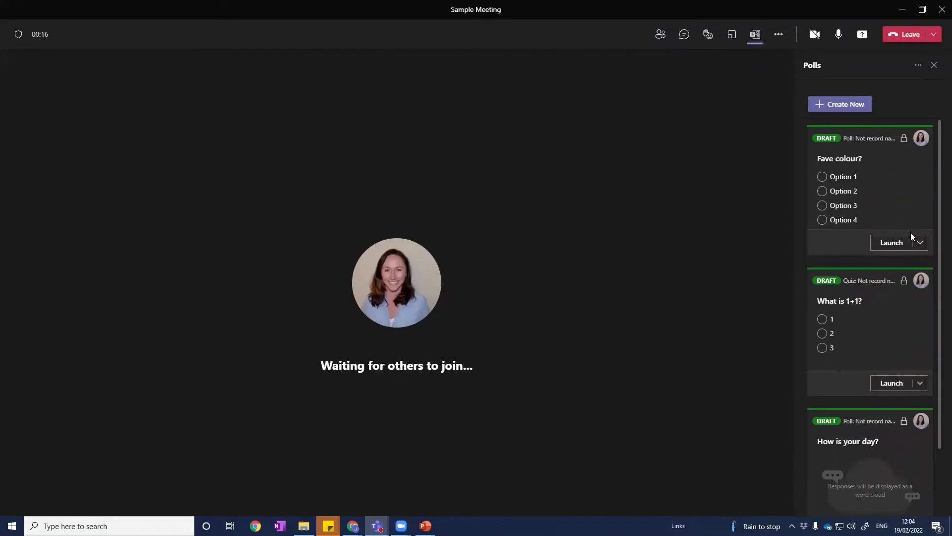
pyautogui.scroll(-2, 911, 233)
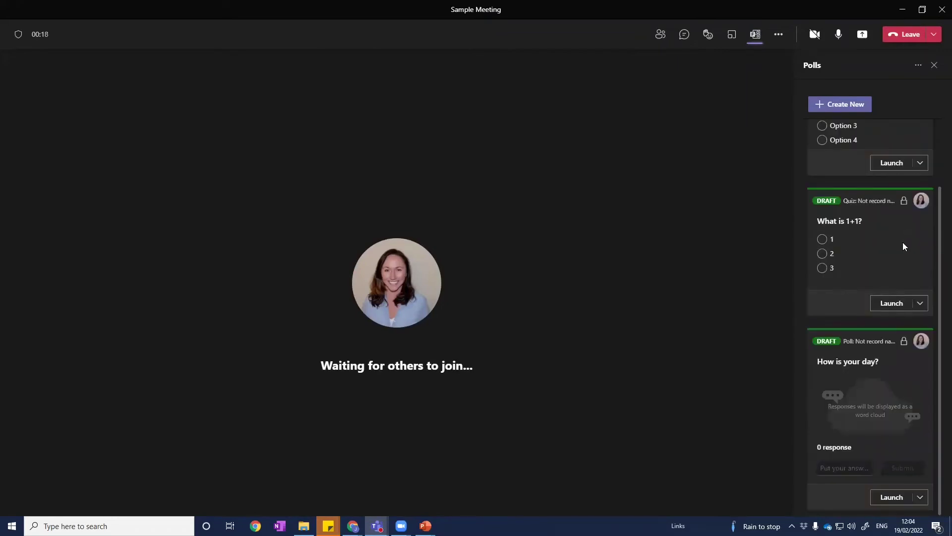
pyautogui.scroll(2, 902, 244)
pyautogui.scroll(-2, 901, 244)
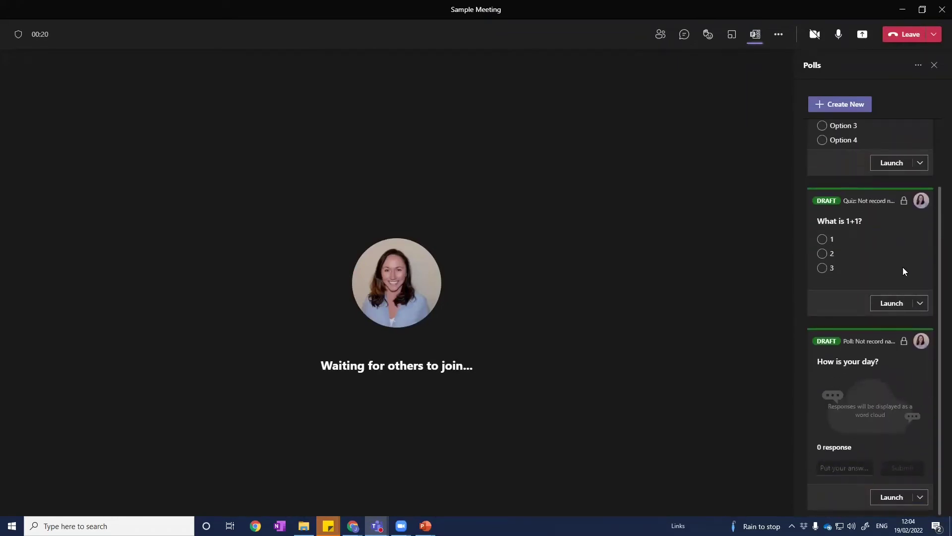
pyautogui.click(891, 303)
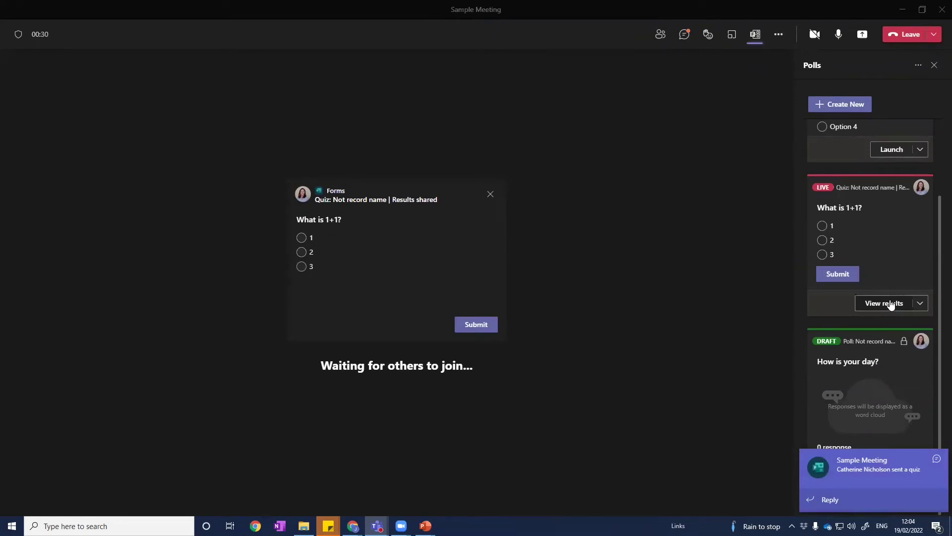
# Step: Answer the live quiz with 3, submit it, and reopen the Polls panel to see the results
pyautogui.click(304, 267)
pyautogui.click(483, 325)
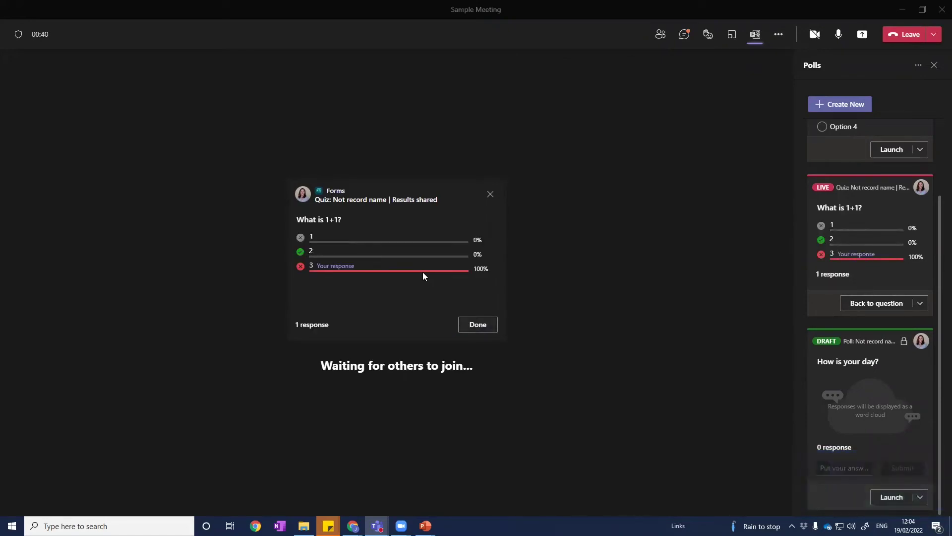
pyautogui.click(468, 326)
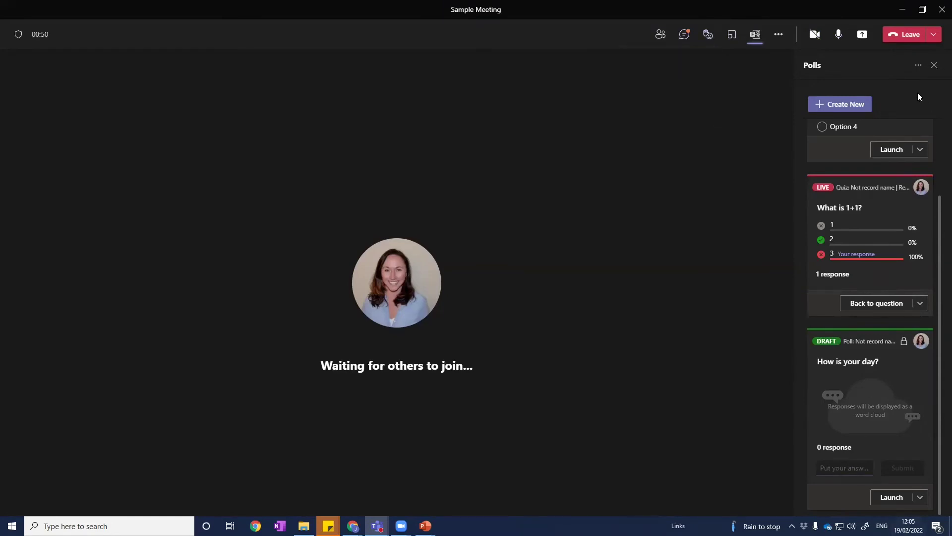
pyautogui.click(934, 66)
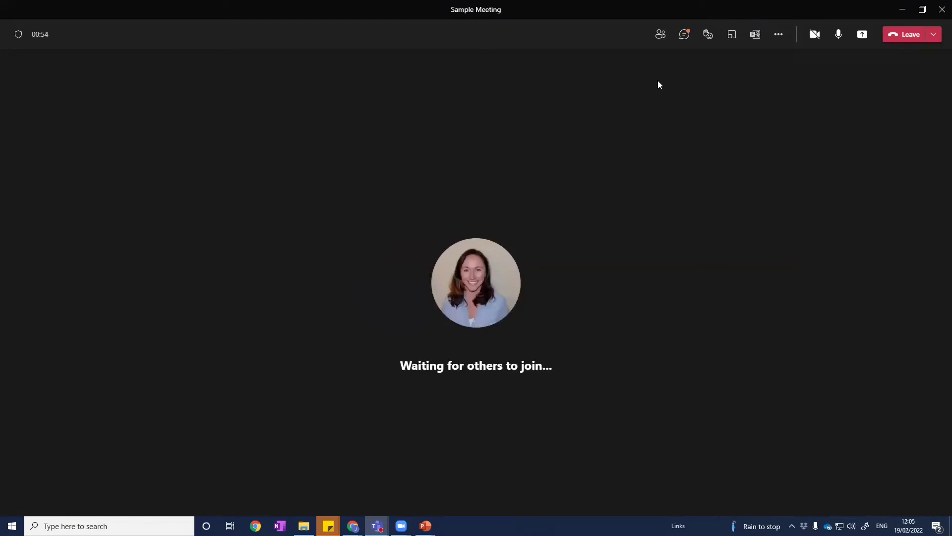
pyautogui.click(757, 35)
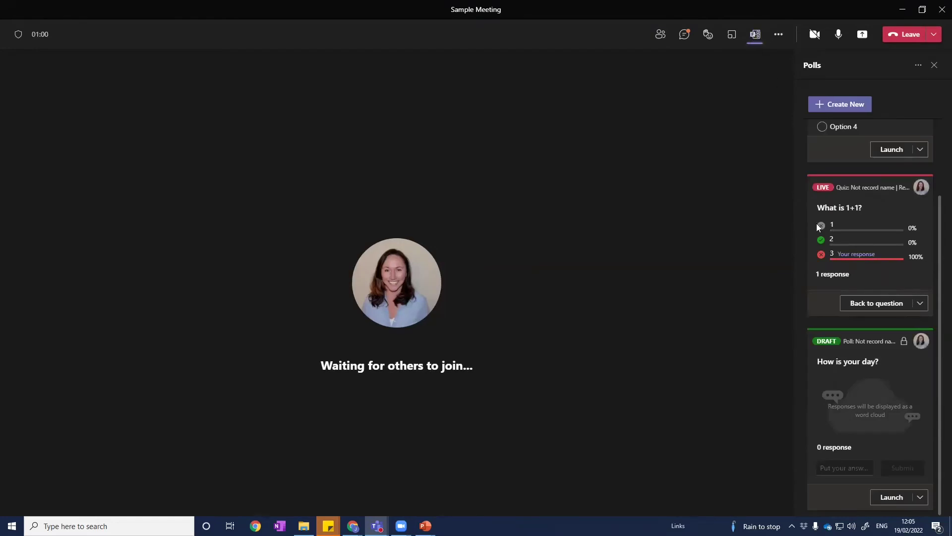
# Step: Launch the 'How is your day?' word cloud poll and submit 'Awesome' as the first answer
pyautogui.click(893, 499)
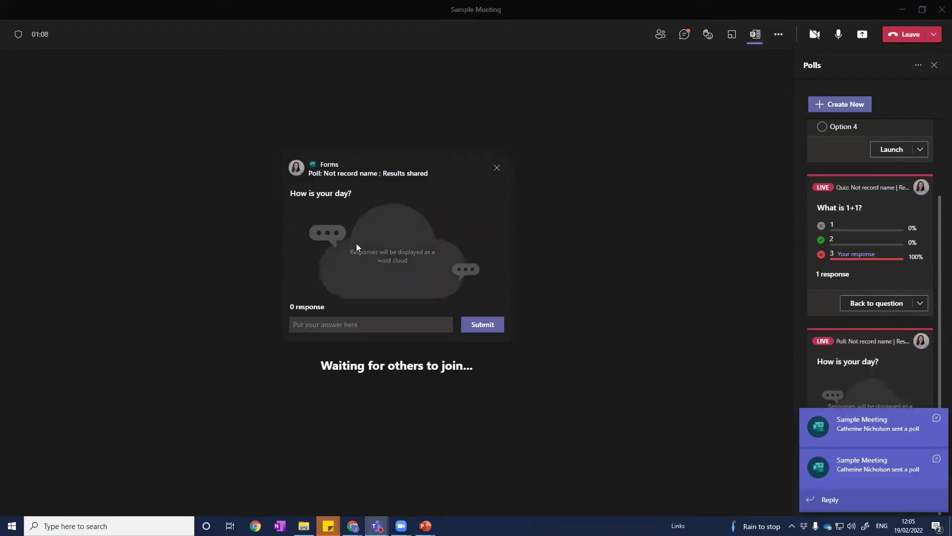
pyautogui.click(937, 418)
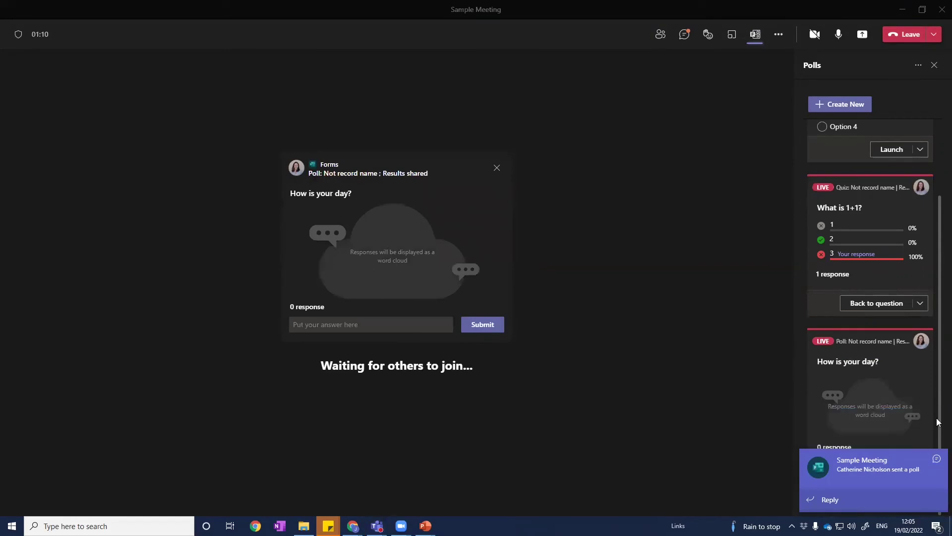
pyautogui.click(939, 461)
pyautogui.click(398, 319)
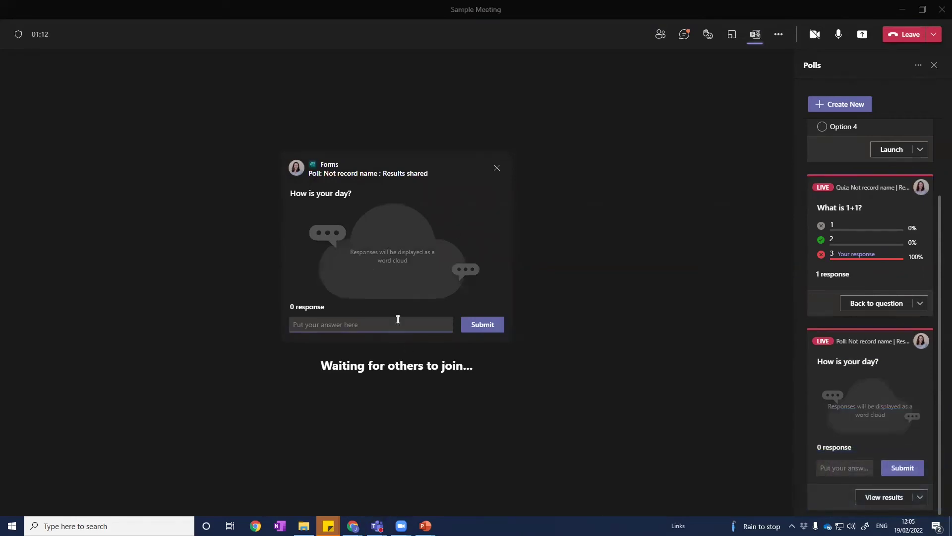
pyautogui.write('Awe')
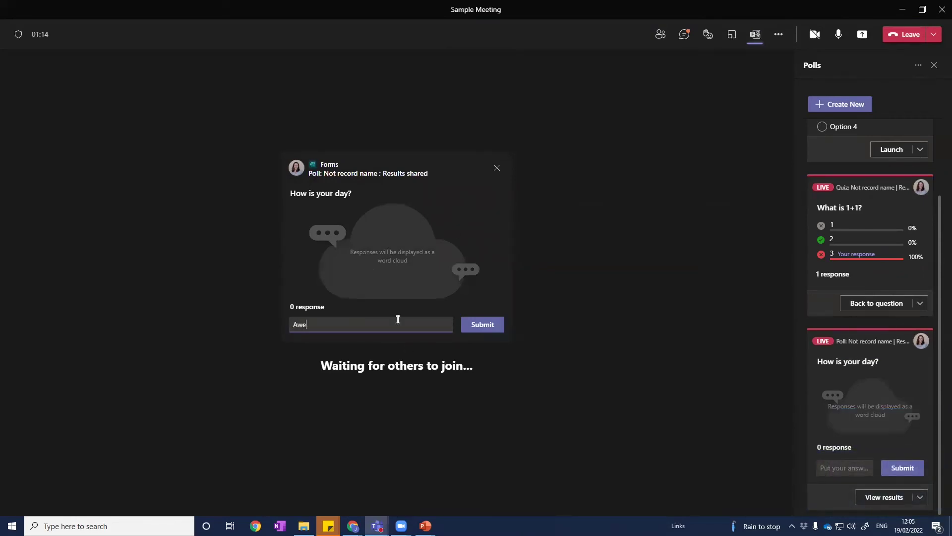
pyautogui.write('some')
pyautogui.click(476, 324)
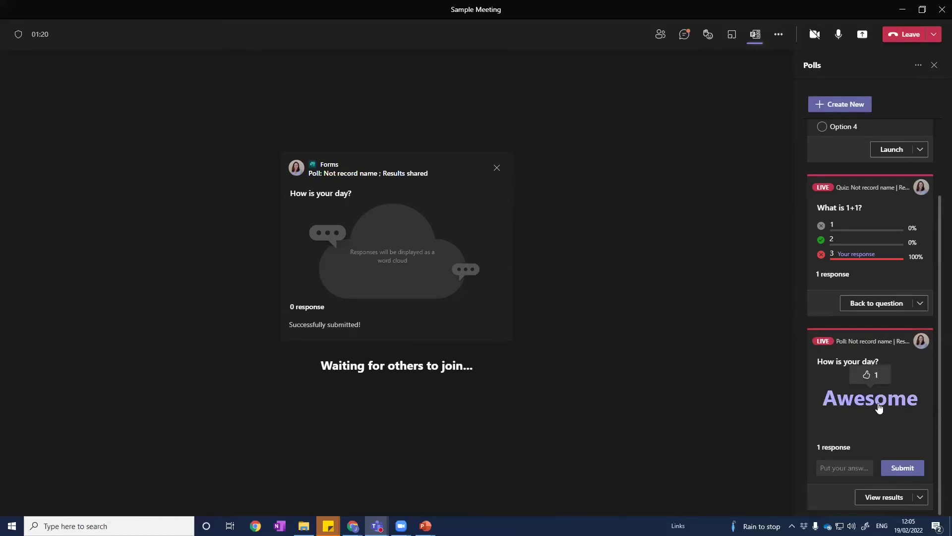
# Step: Submit three more answers (happy, smiley, happy), then close the word cloud poll popup
pyautogui.click(854, 472)
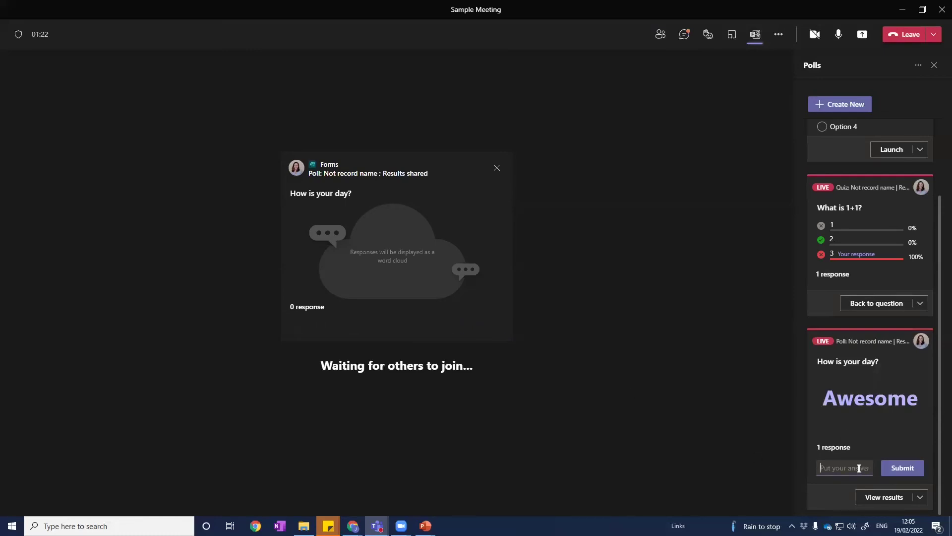
pyautogui.write('happy')
pyautogui.press('Return')
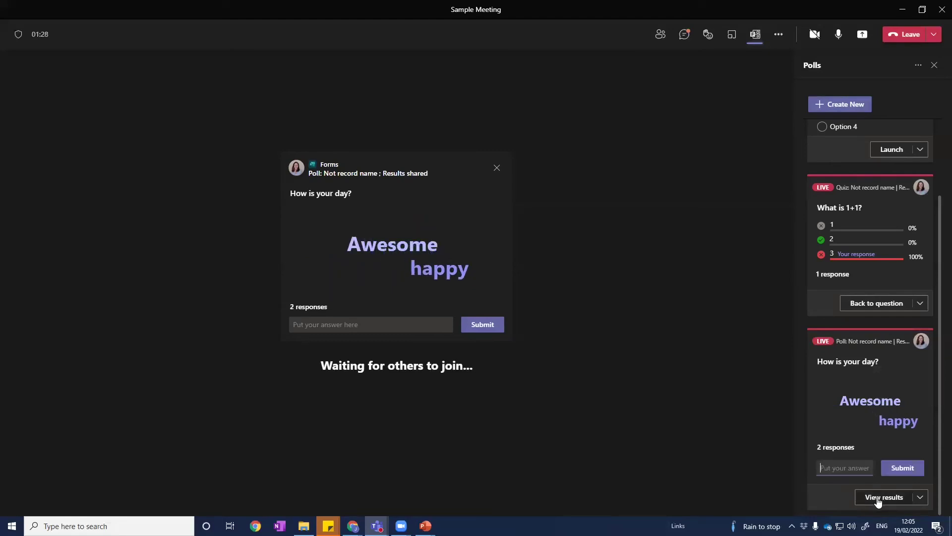
pyautogui.click(389, 324)
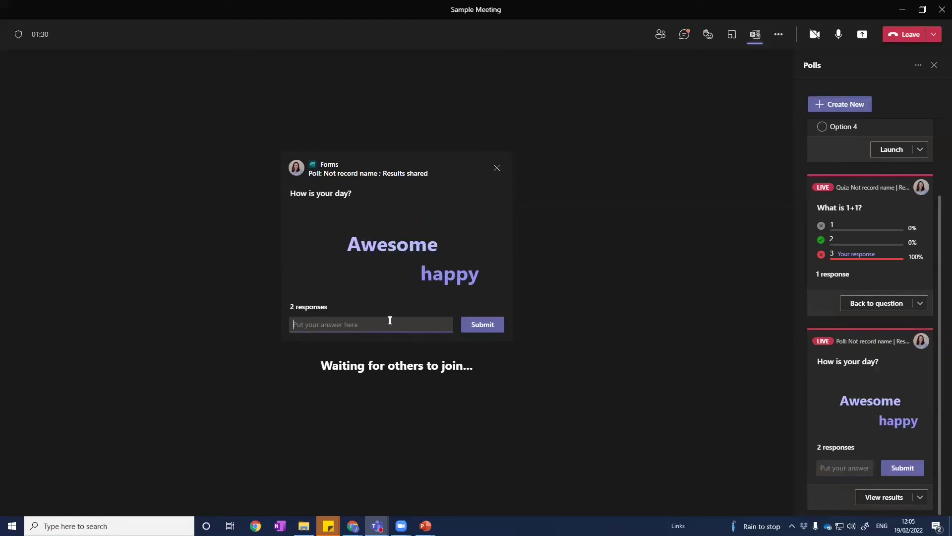
pyautogui.write('smiley')
pyautogui.press('Return')
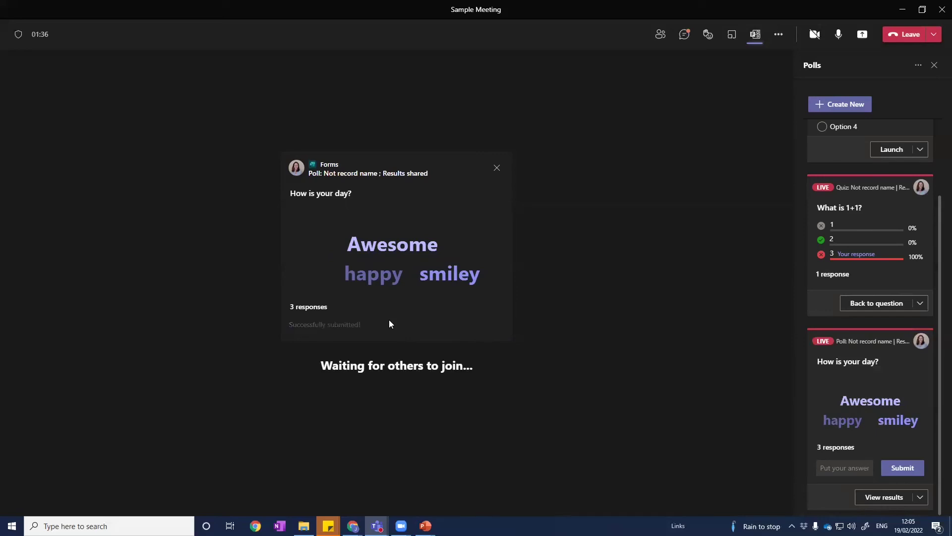
pyautogui.write('happy')
pyautogui.press('Return')
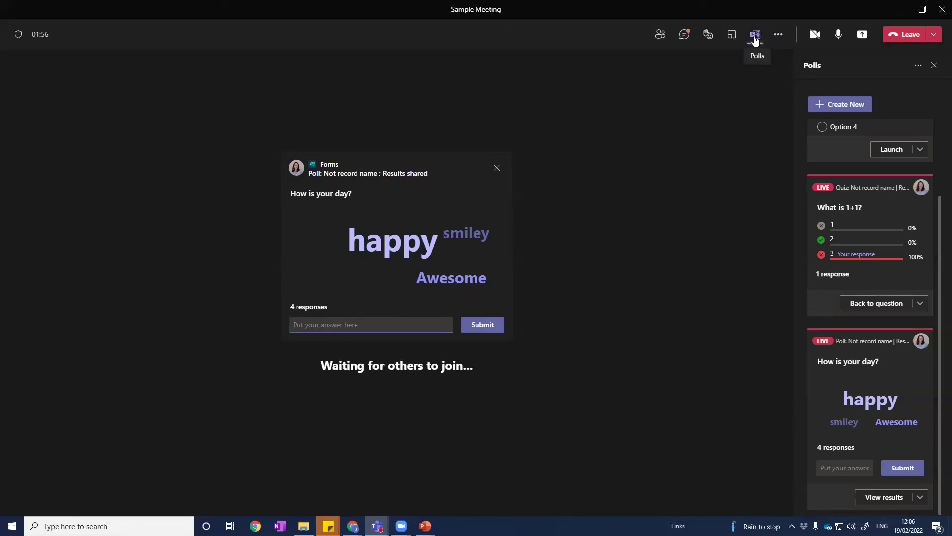
pyautogui.click(497, 167)
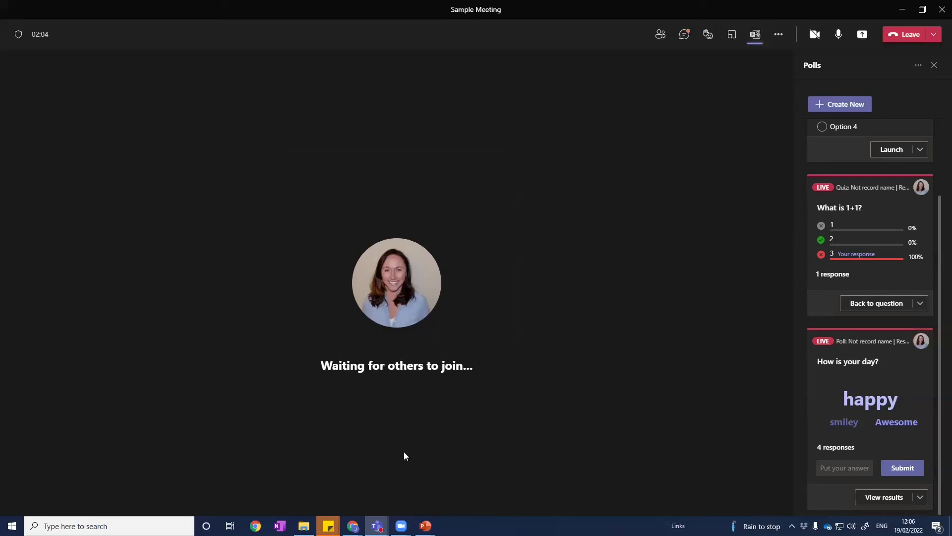
pyautogui.moveTo(400, 525)
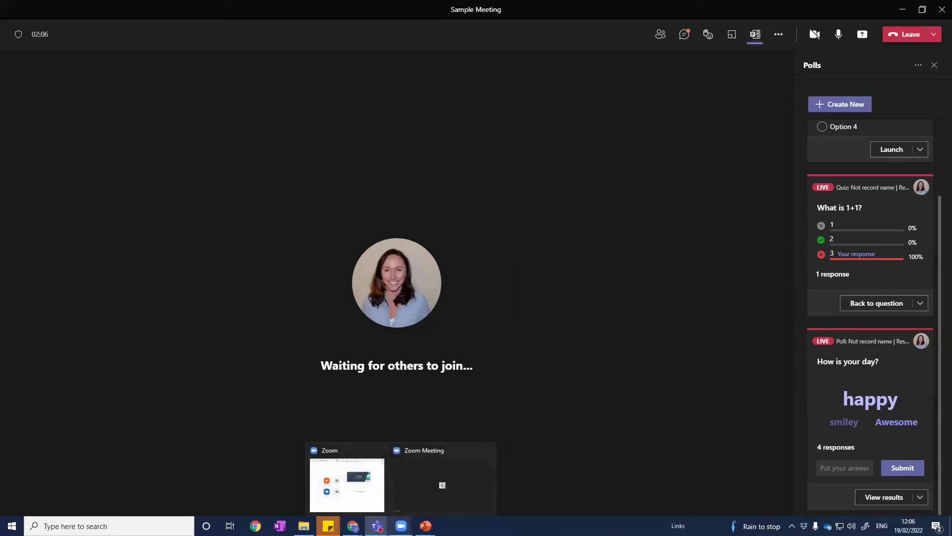